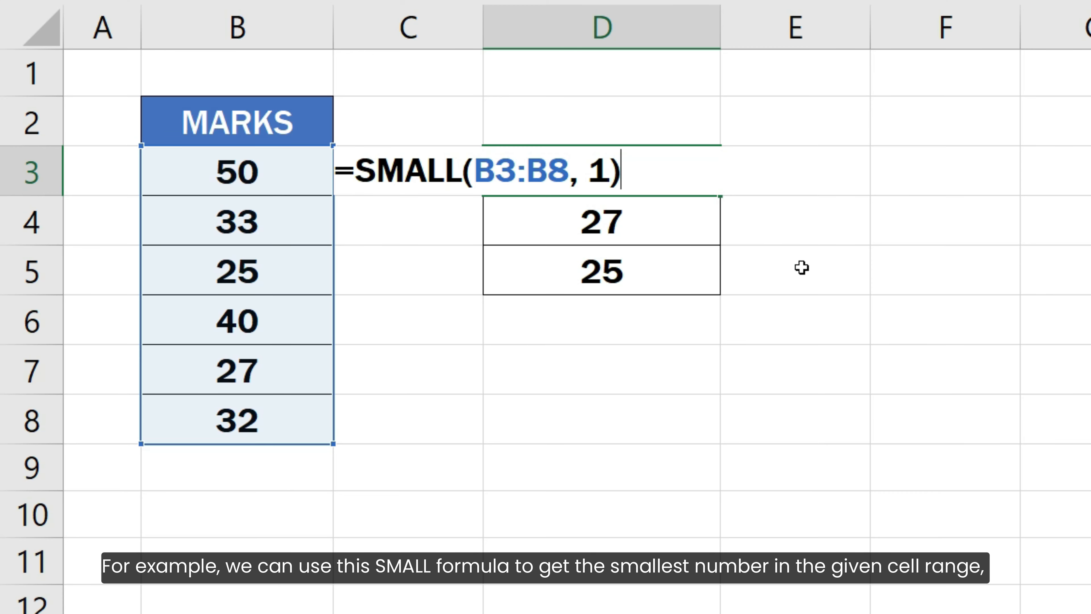
Leave the SMALL formula in cell D3 and inspect the one in cell D4
key(Return)
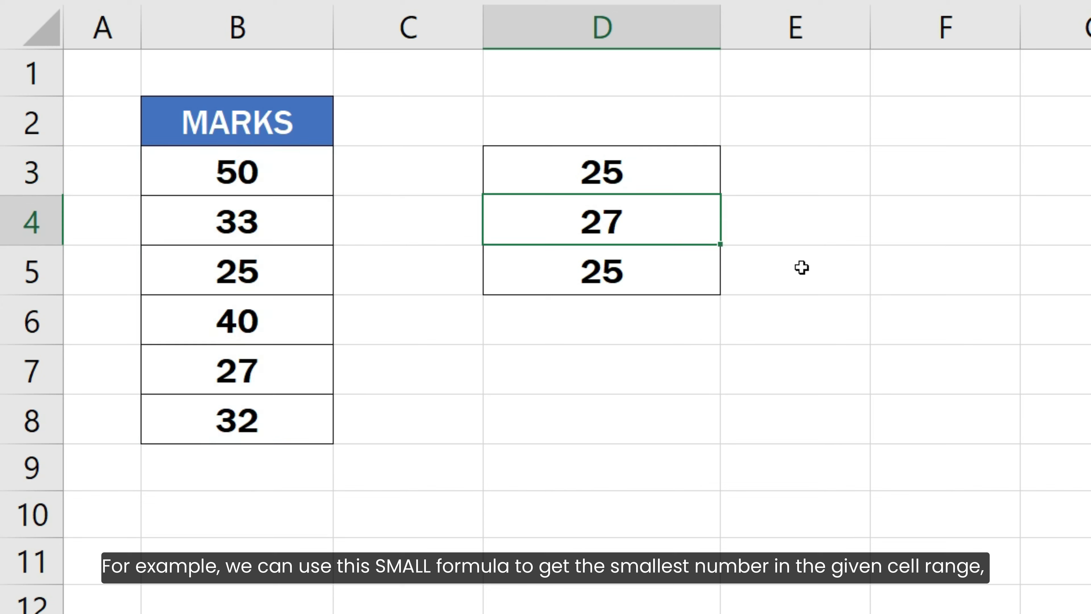
key(F2)
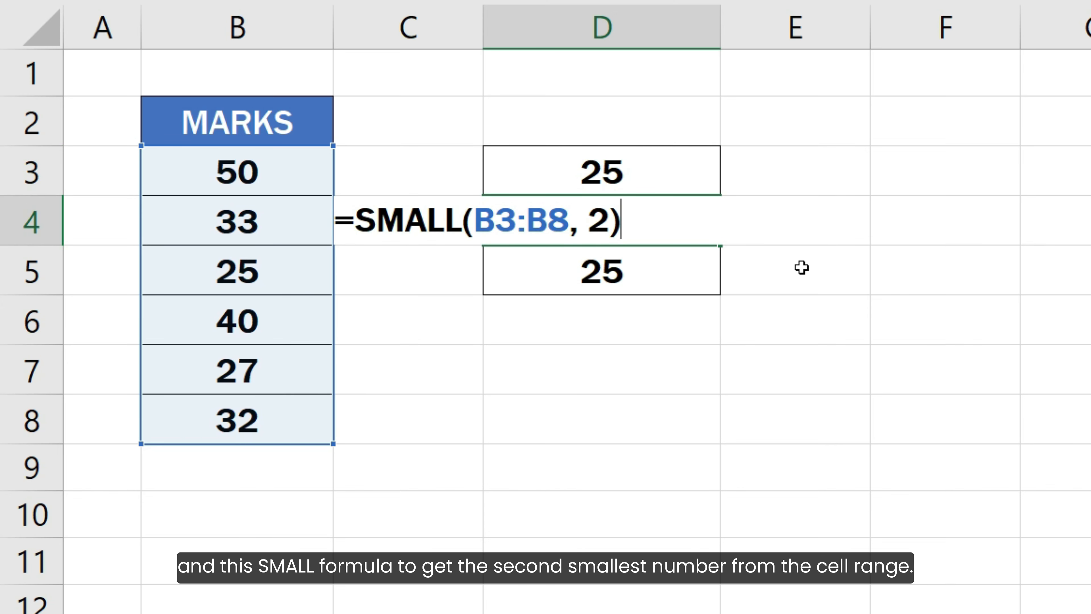
key(Return)
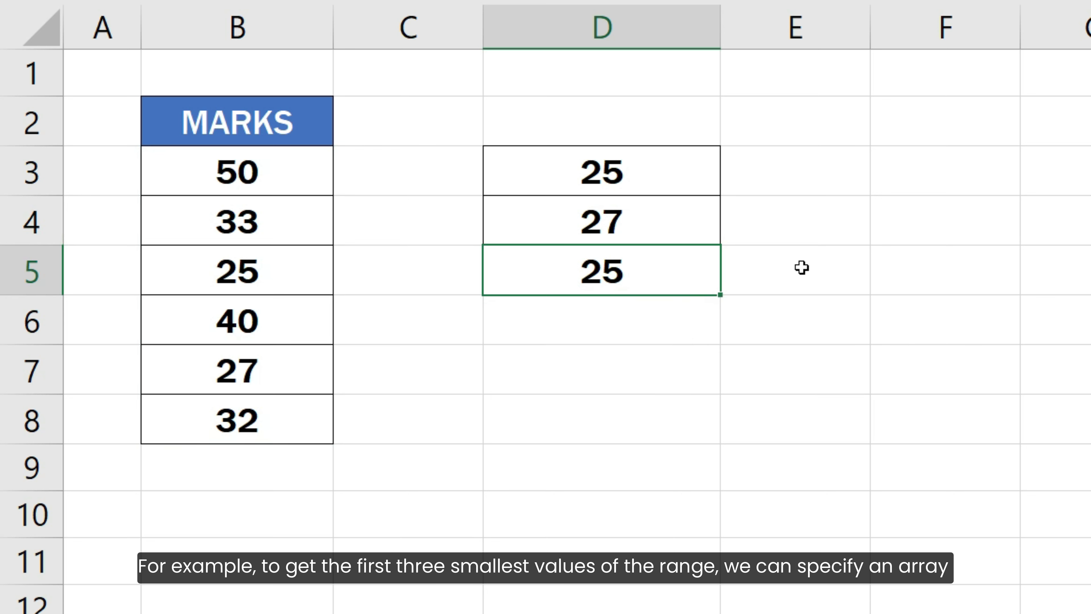
Evaluate the SMALL(B3:B8, {1,2,3}) expression in cell D5 in place to show its array of values
key(F2)
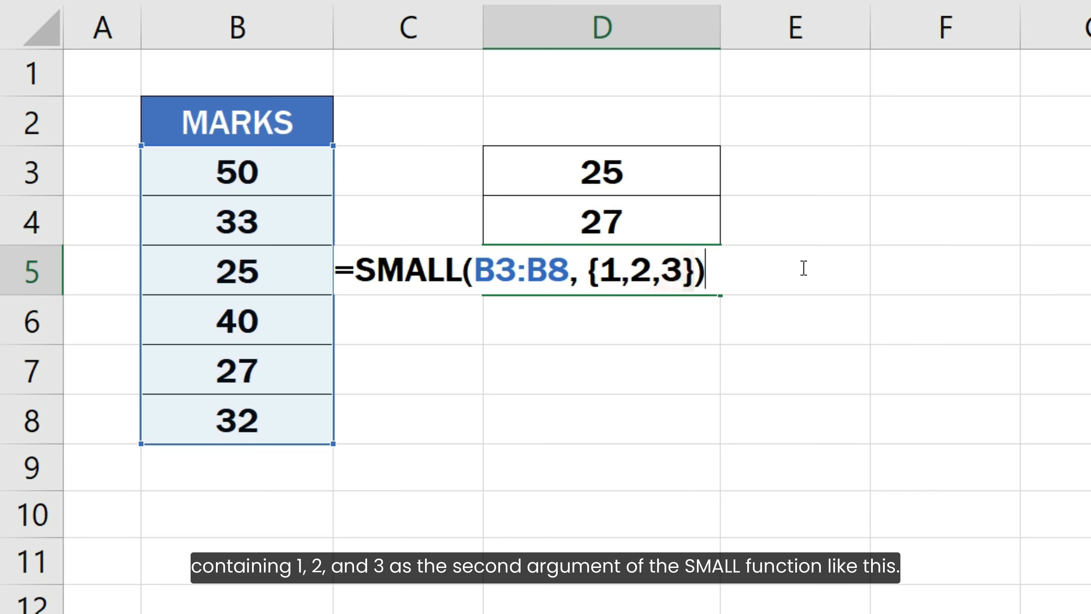
shift+click(357, 271)
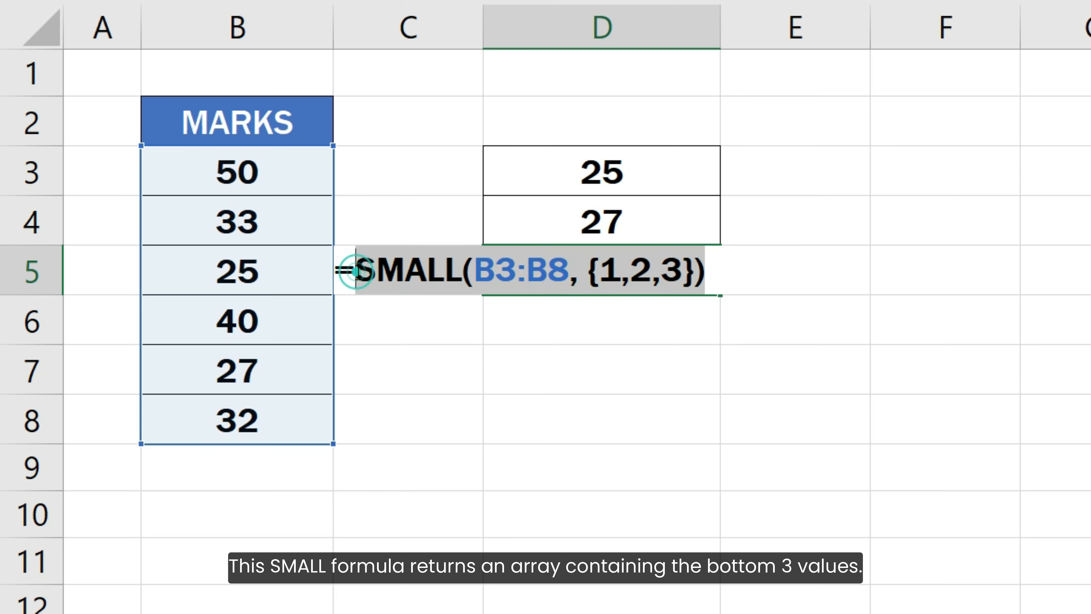
key(F9)
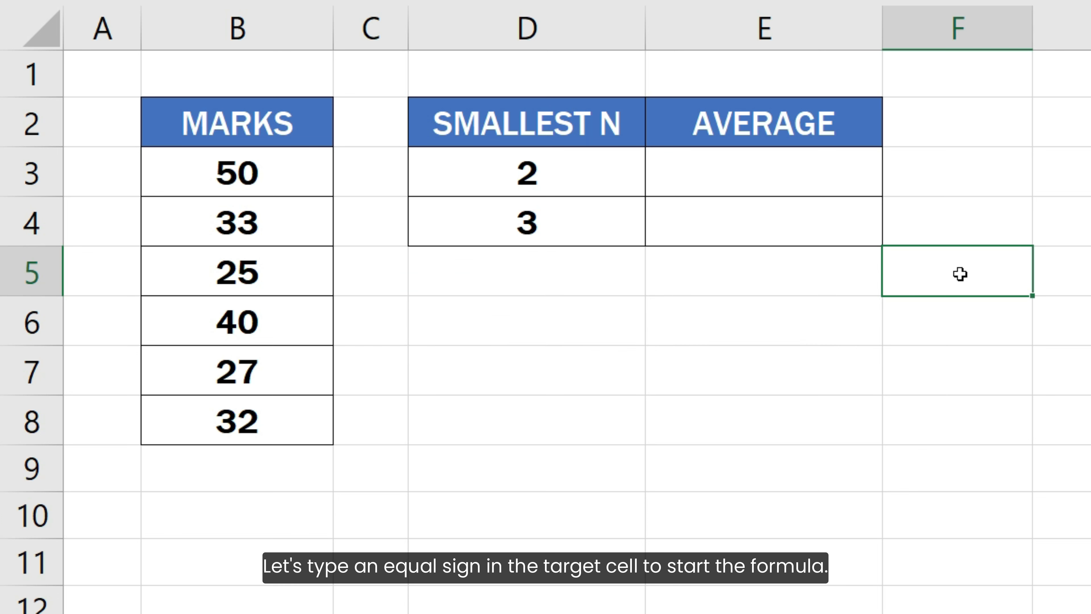
Enter =AVERAGE(SMALL(B3:B8, {1,2})) in cell E3 to average the two smallest marks
click(852, 173)
text(=)
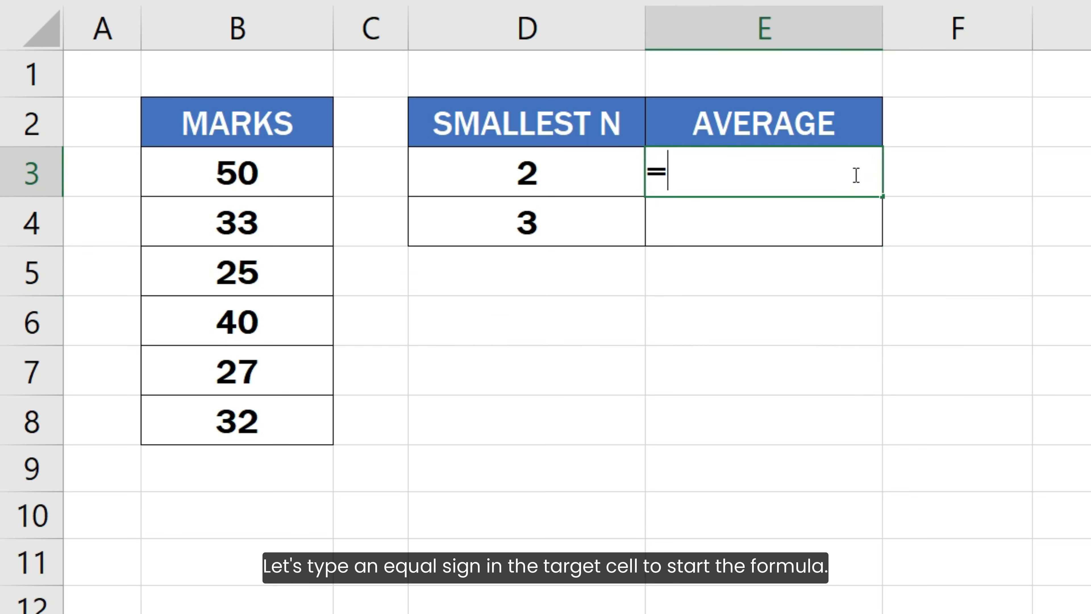
text(AVERAG)
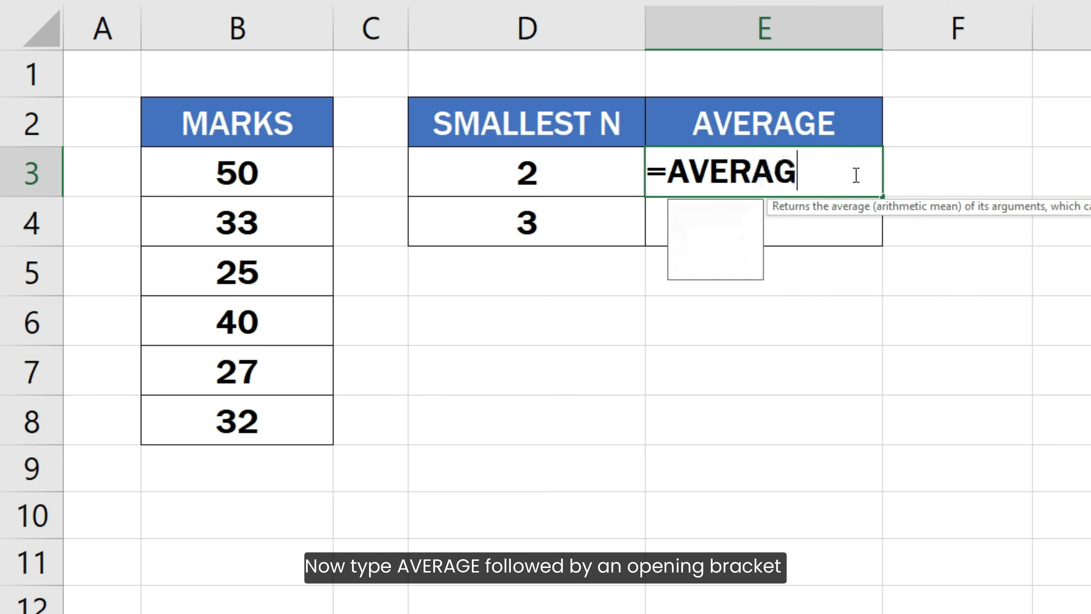
text(E()
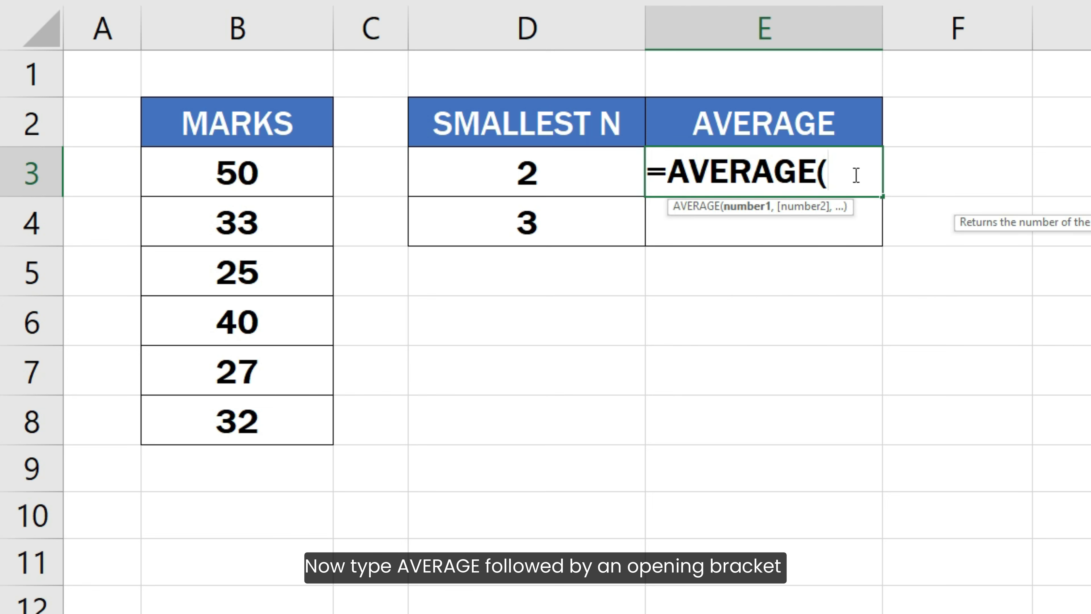
text(SMALL()
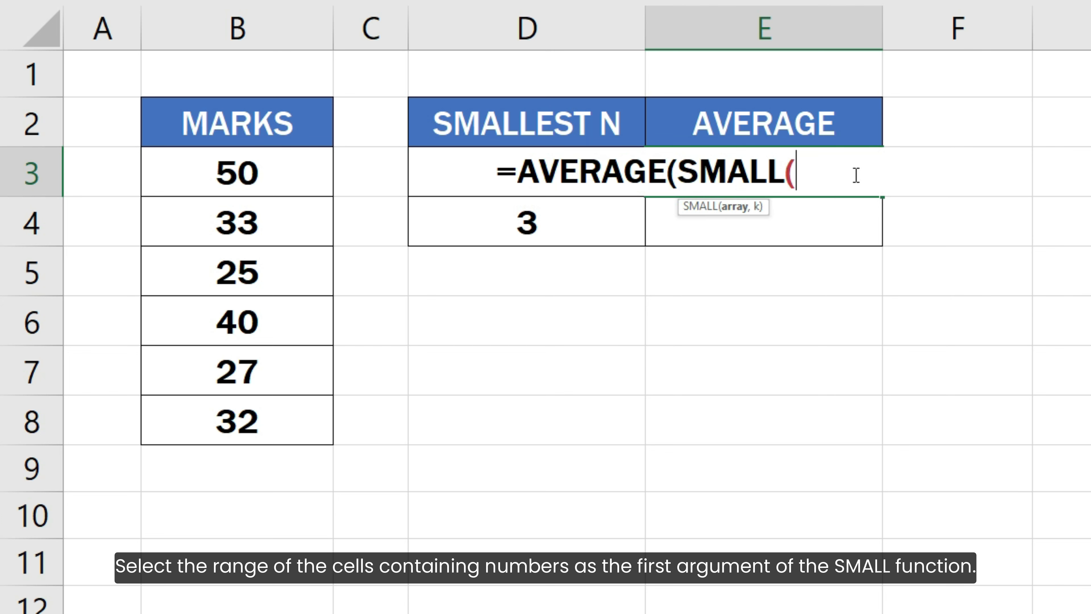
drag(297, 175, 274, 427)
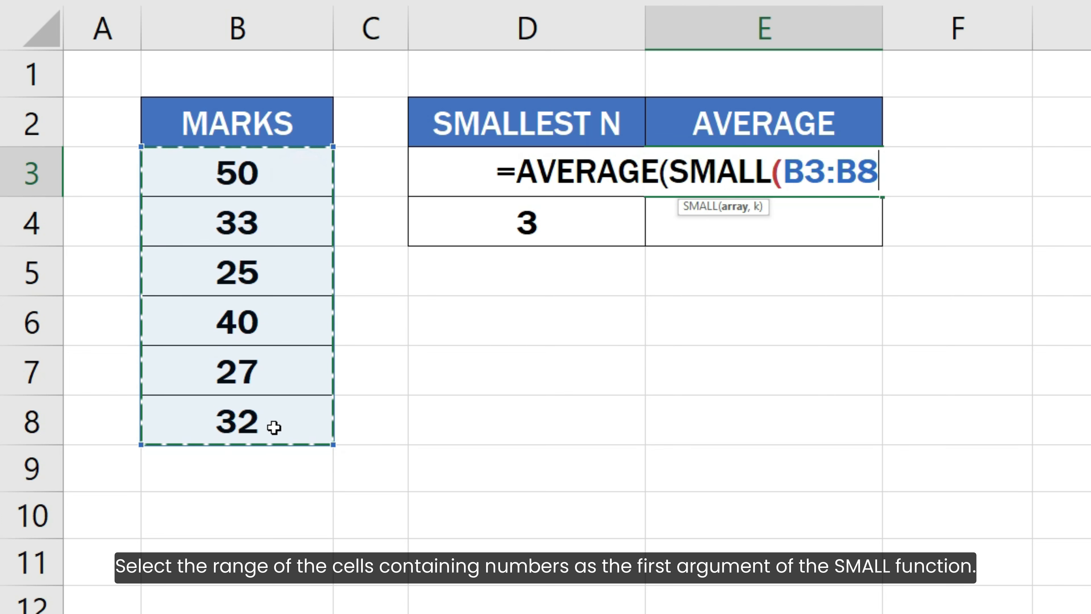
text(,)
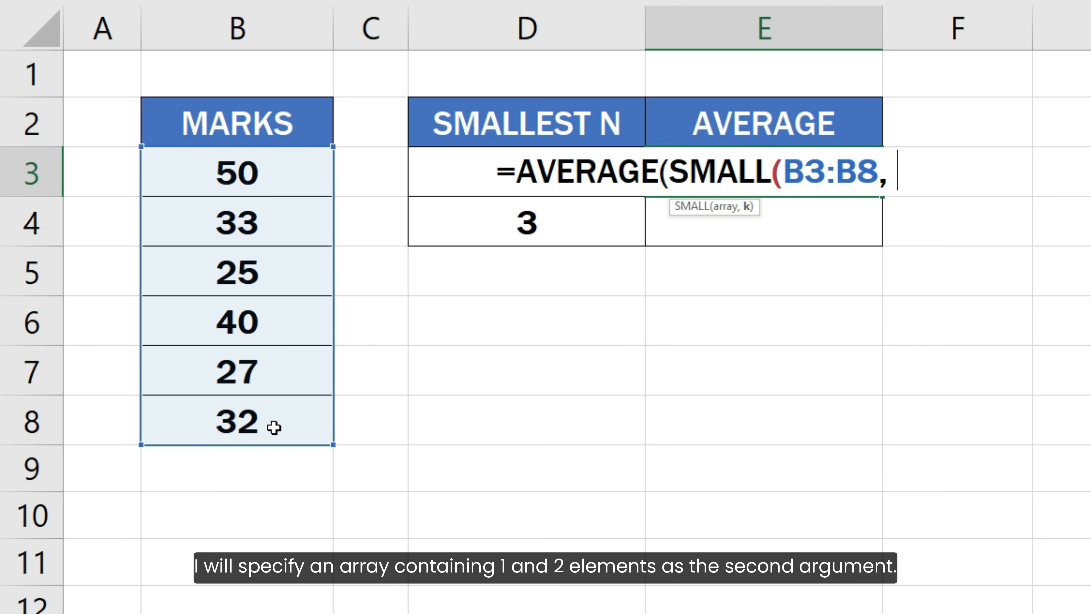
text({1)
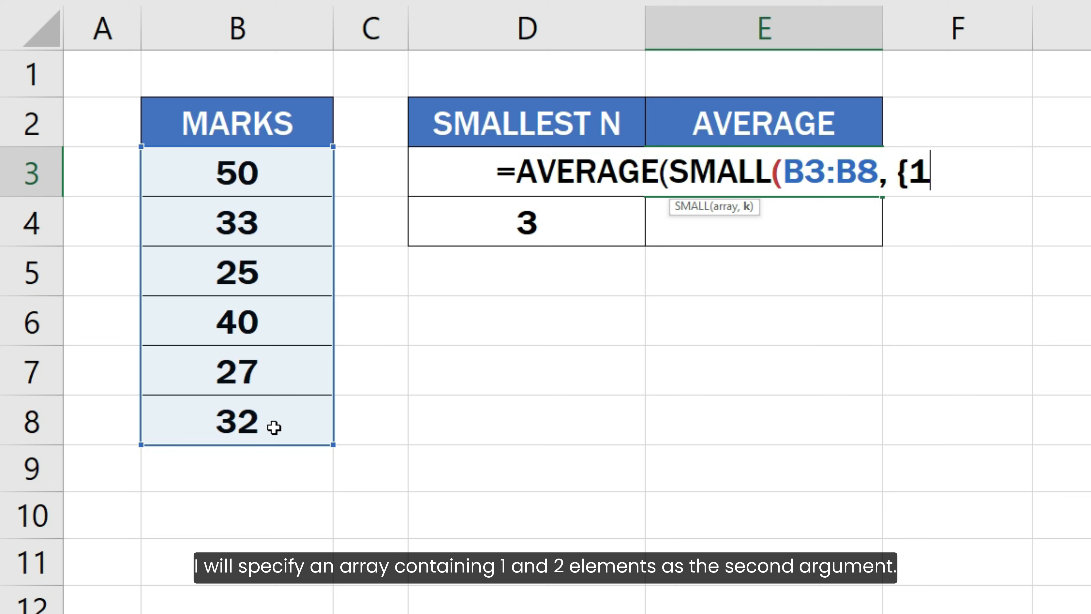
text(,2})
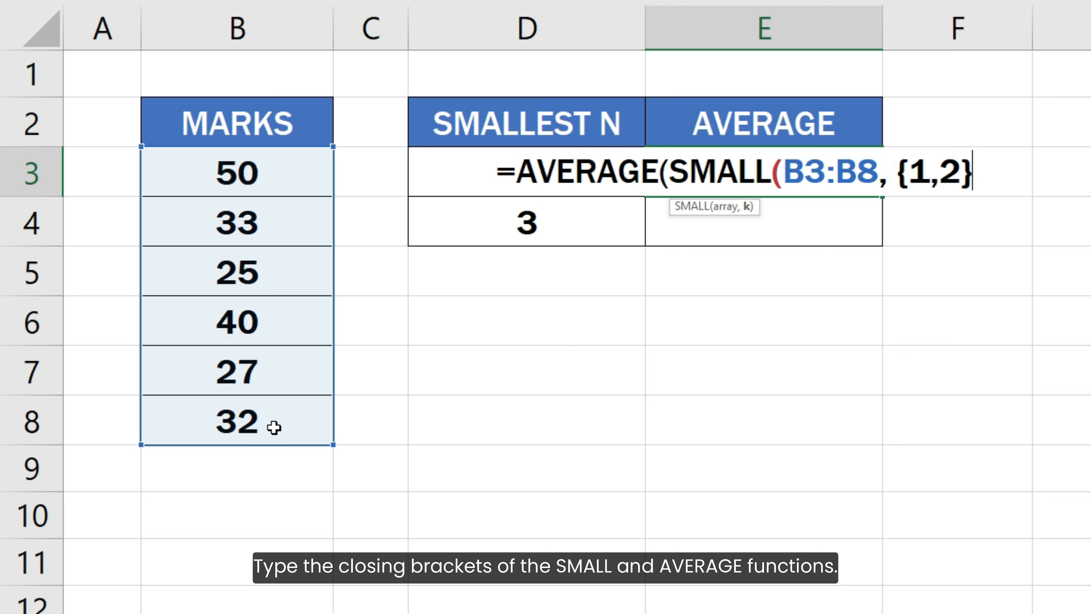
text()))
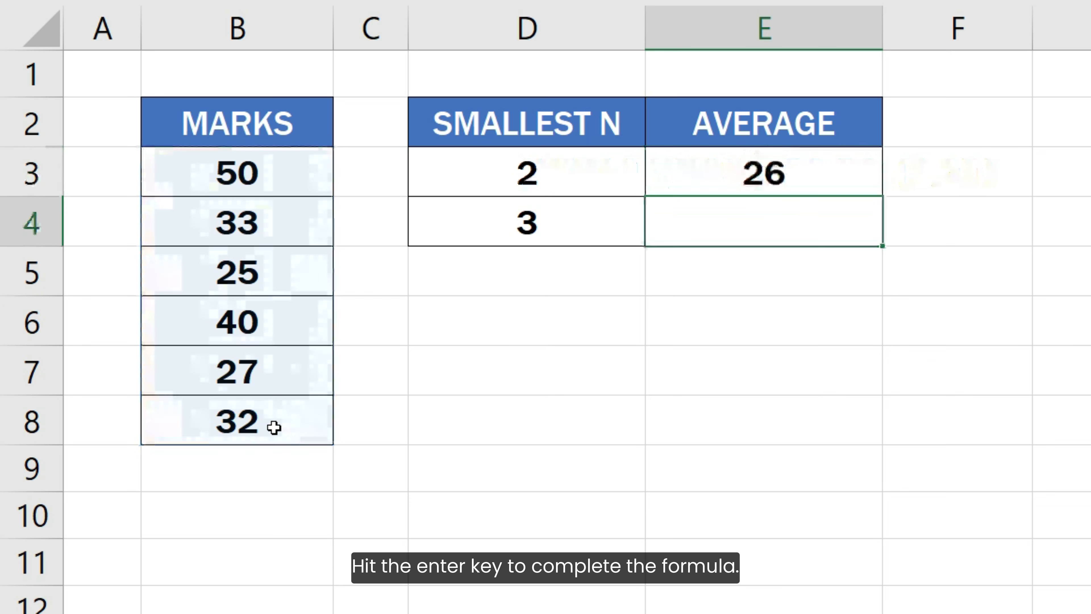
key(Return)
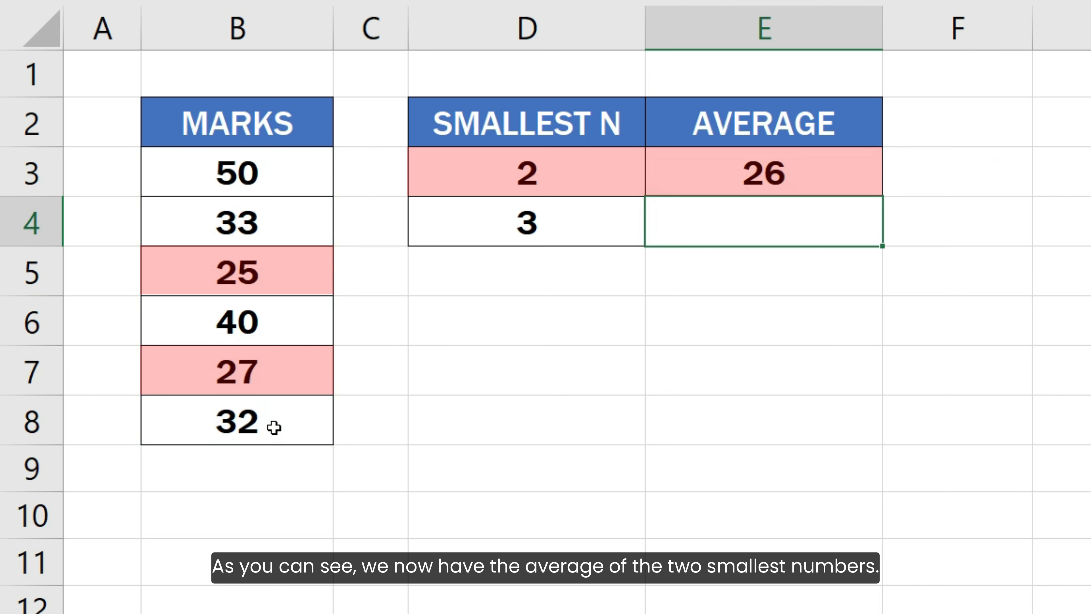
Enter =AVERAGE(SMALL(B3:B8, {1,2,3})) in cell E4 to average the three smallest marks
key(F2)
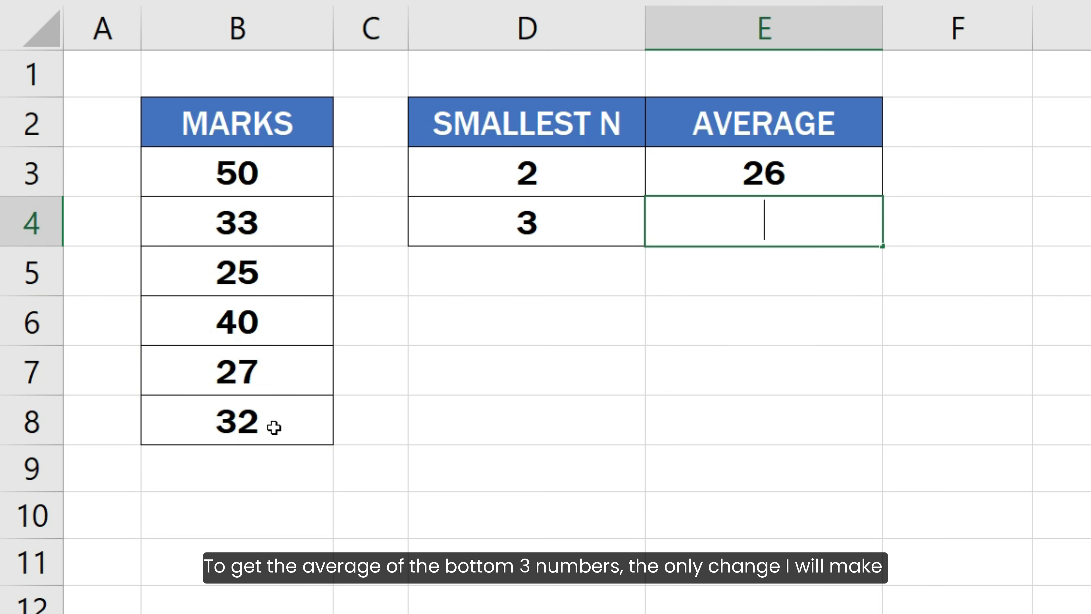
text(=AVERAGE(SMALL()
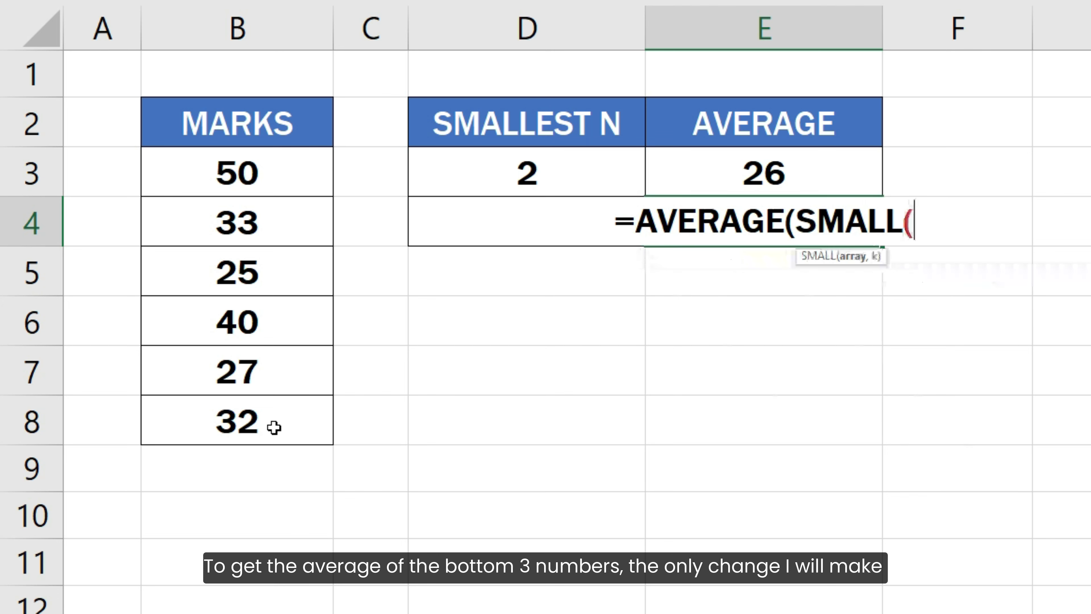
drag(236, 172, 226, 415)
text(,)
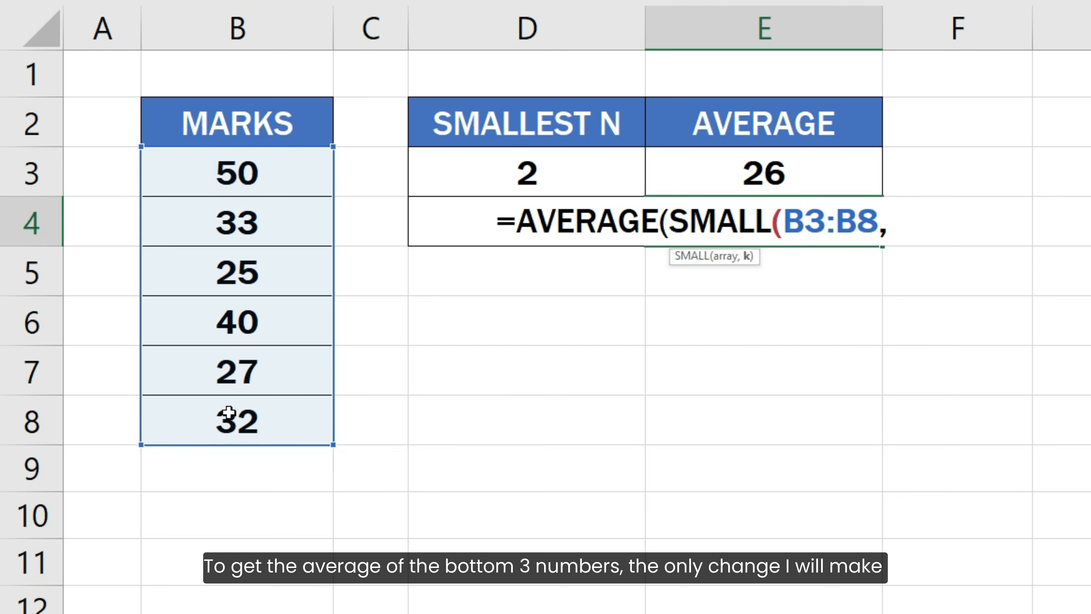
text( {1,2,3})))
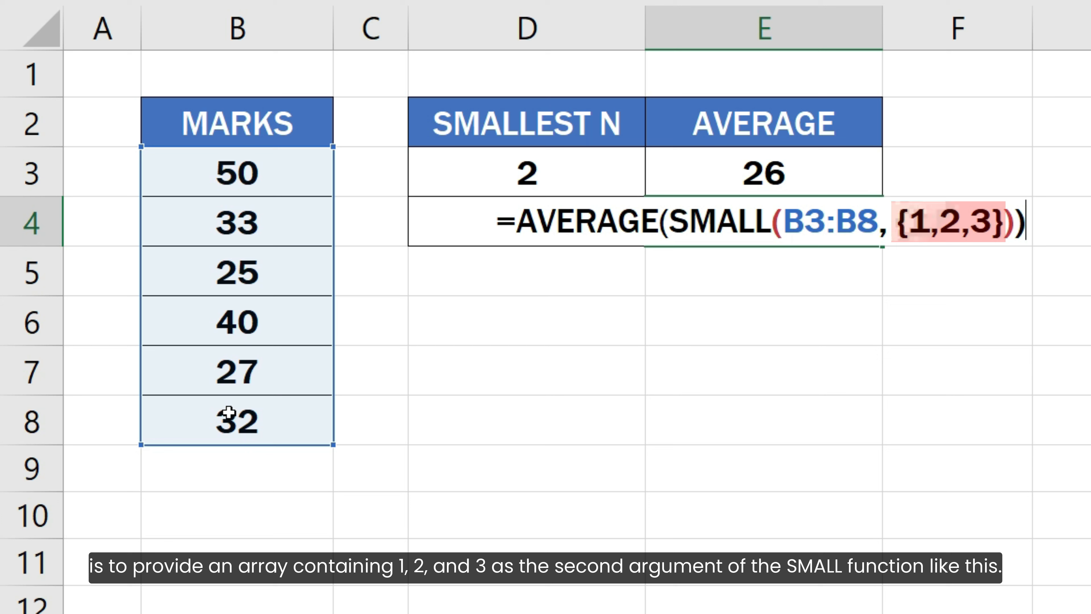
key(Return)
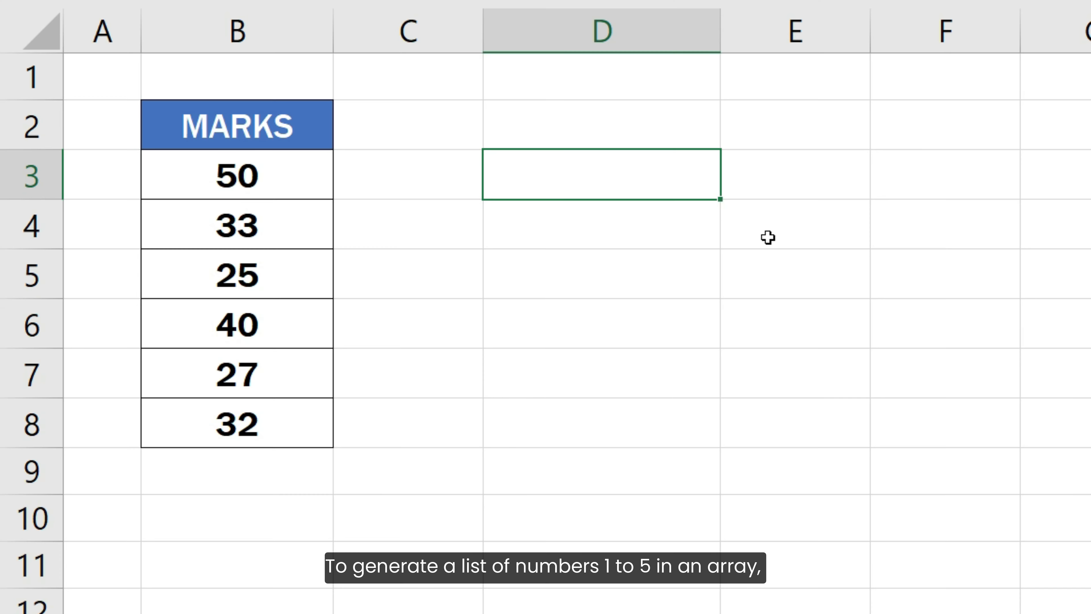
Try the formula =SEQUENCE(5) in cell D3 to generate the numbers 1 to 5, and discard it
key(F2)
text(=SEQ)
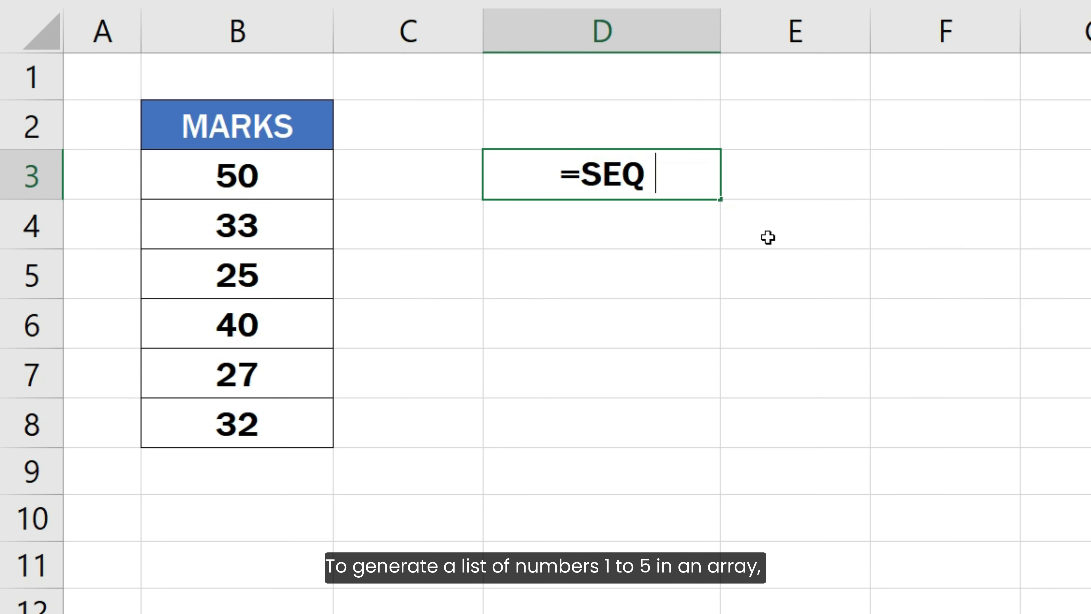
key(BackSpace)
text(UENCE)
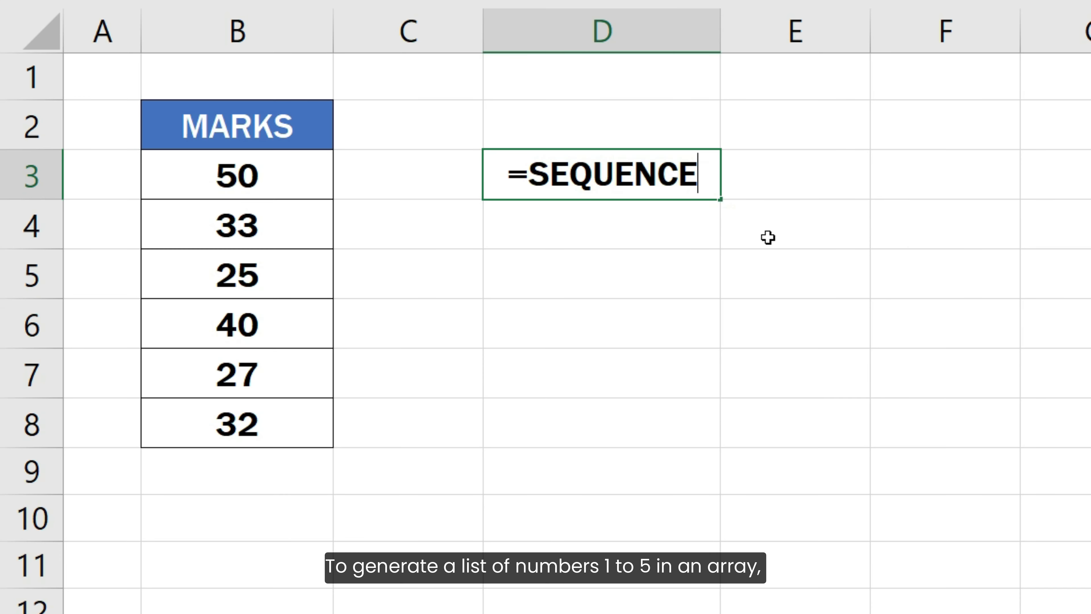
text((5)
text())
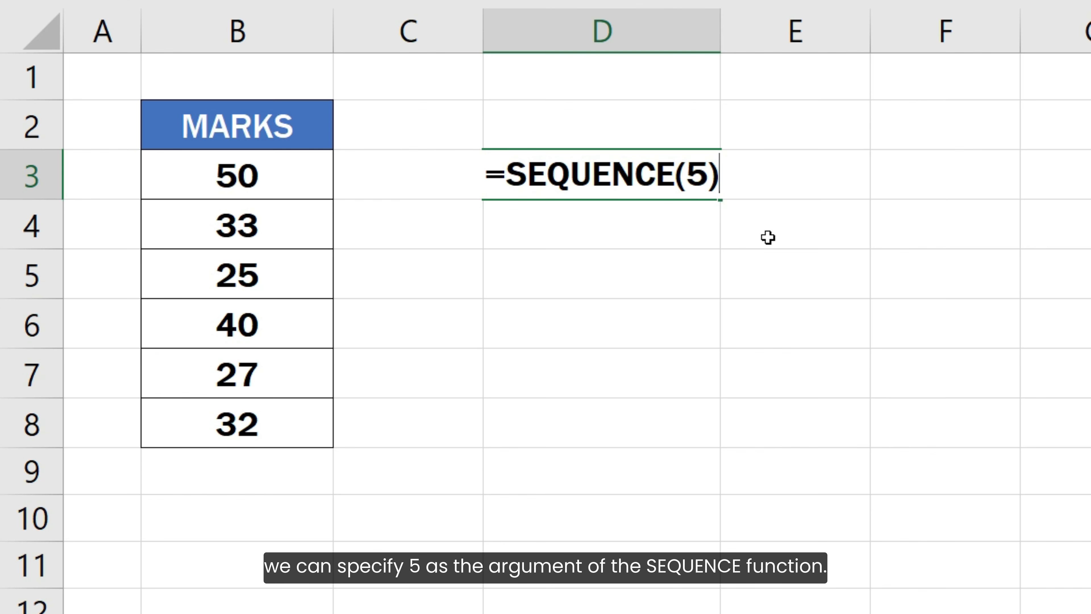
key(Escape)
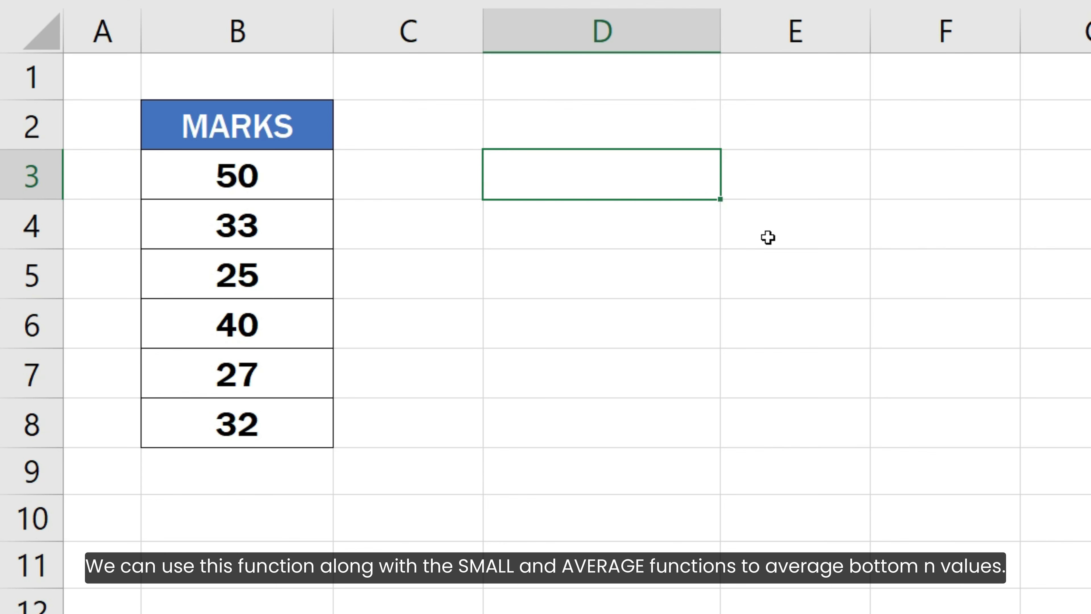
Write the formula =AVERAGE(SMALL(B3:B8, SEQUENCE(5))) in cell D3 to average the five smallest marks
text(=AVERAGE)
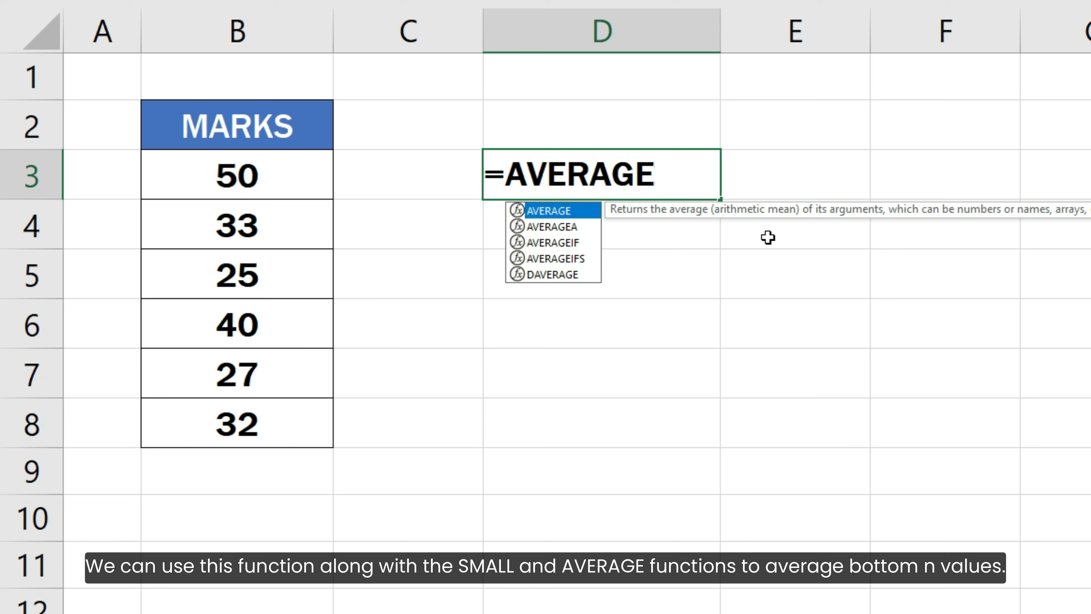
text((SMALL()
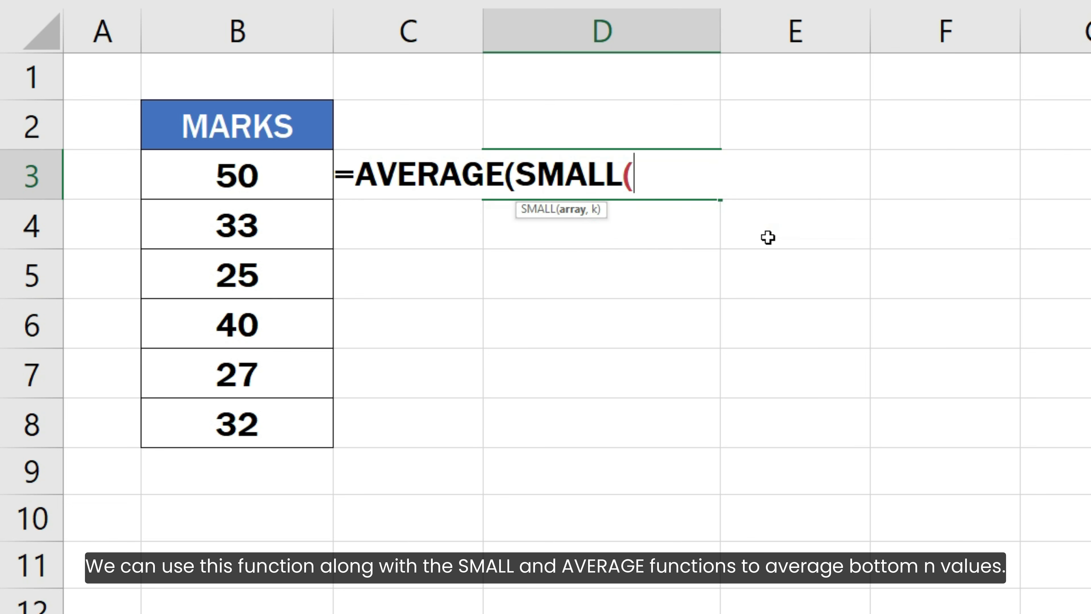
drag(270, 159, 265, 422)
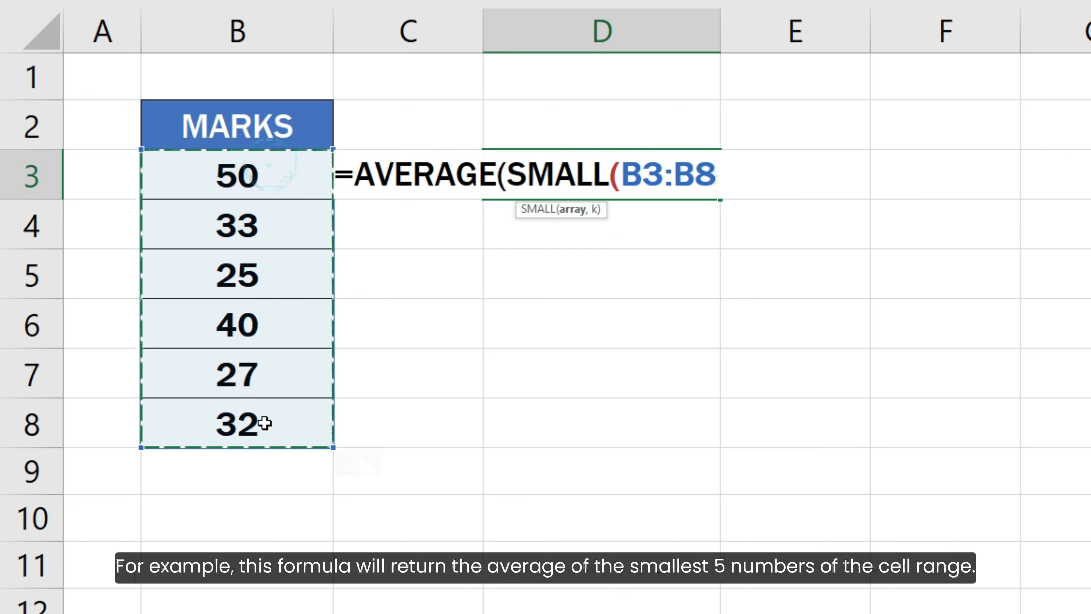
text(, SEQUENC)
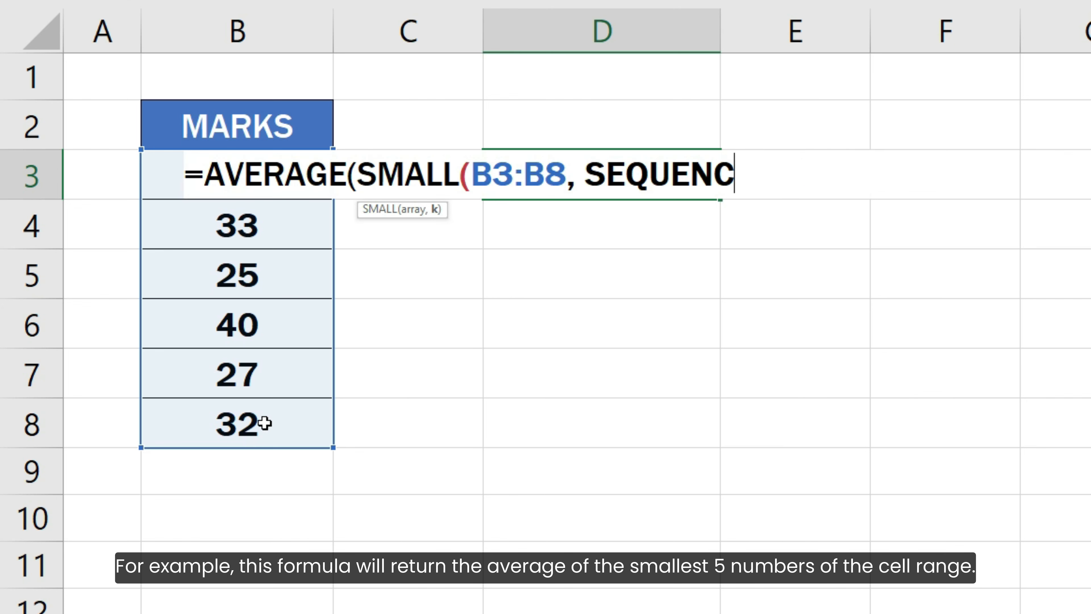
text(E(5)))
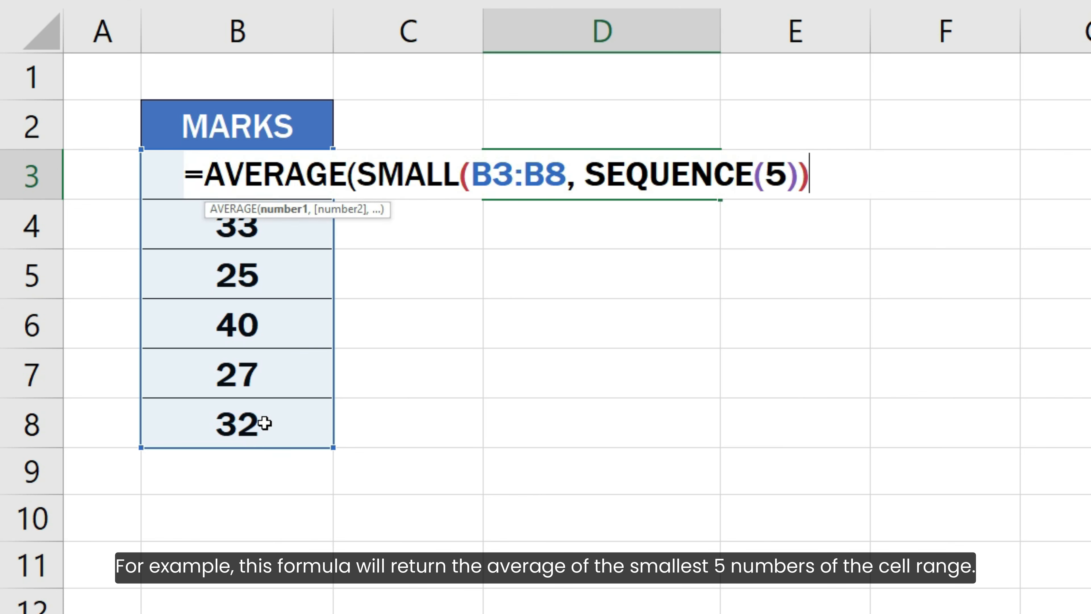
text())
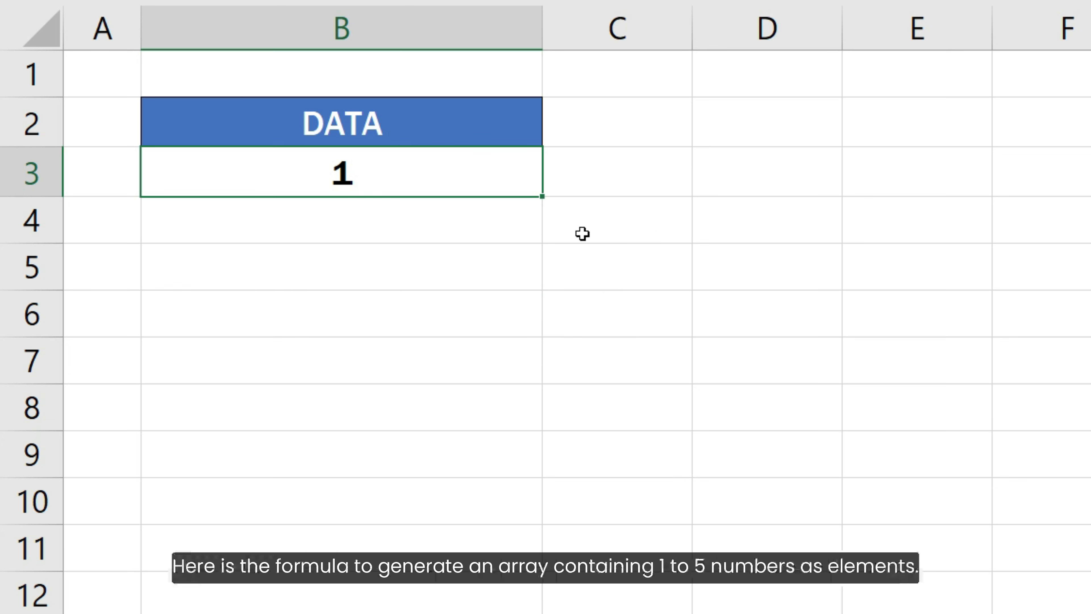
Enter =ROW(INDIRECT("1:5")) in cell B3 under DATA and evaluate the expression in place as an array
text(=ROW(INDIRECT("1:5")))
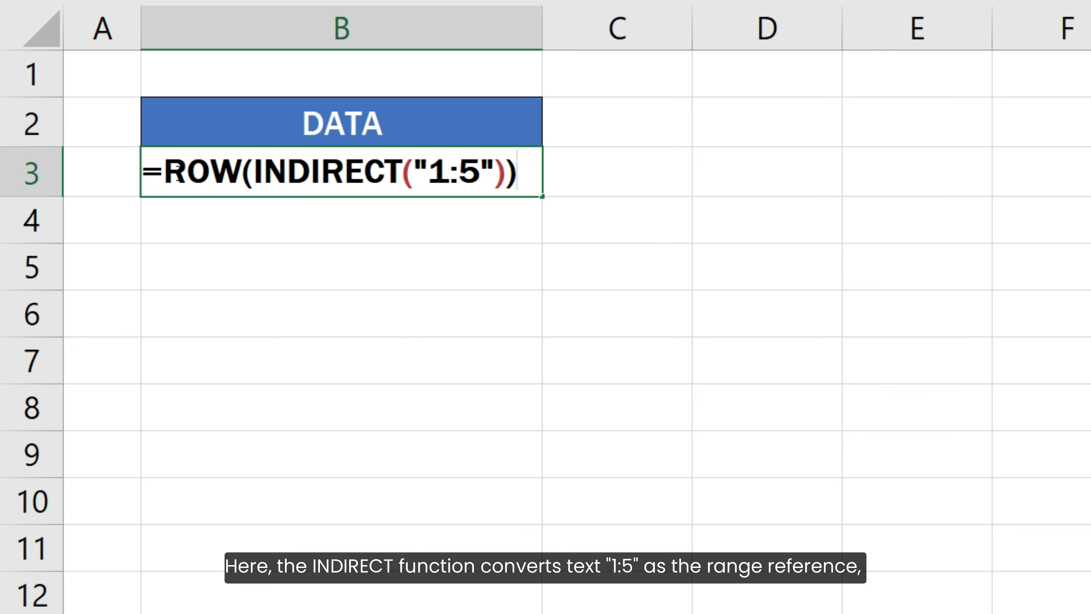
shift+click(168, 172)
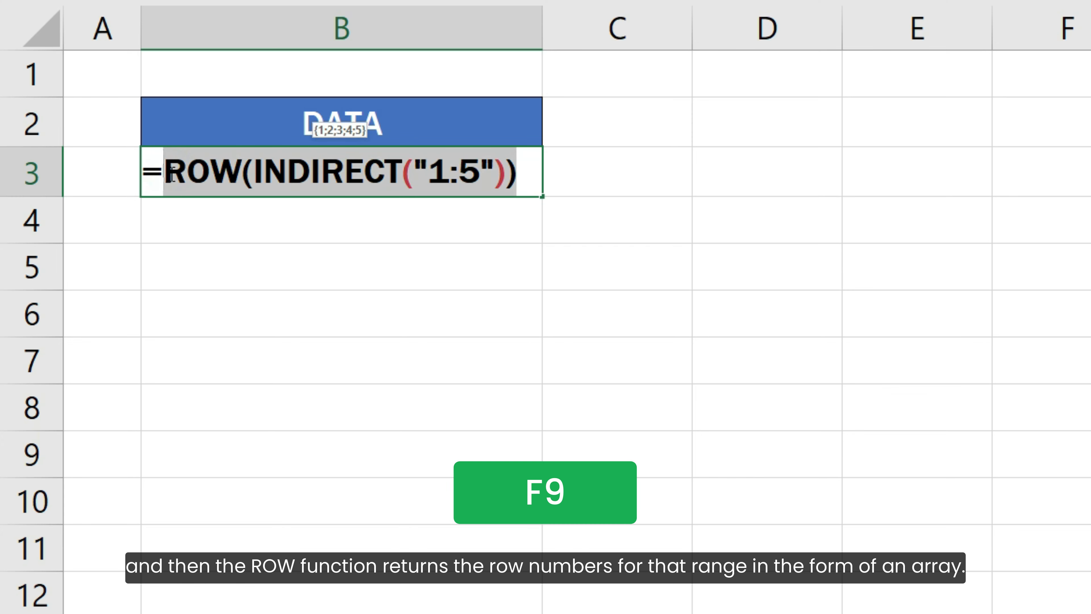
key(F9)
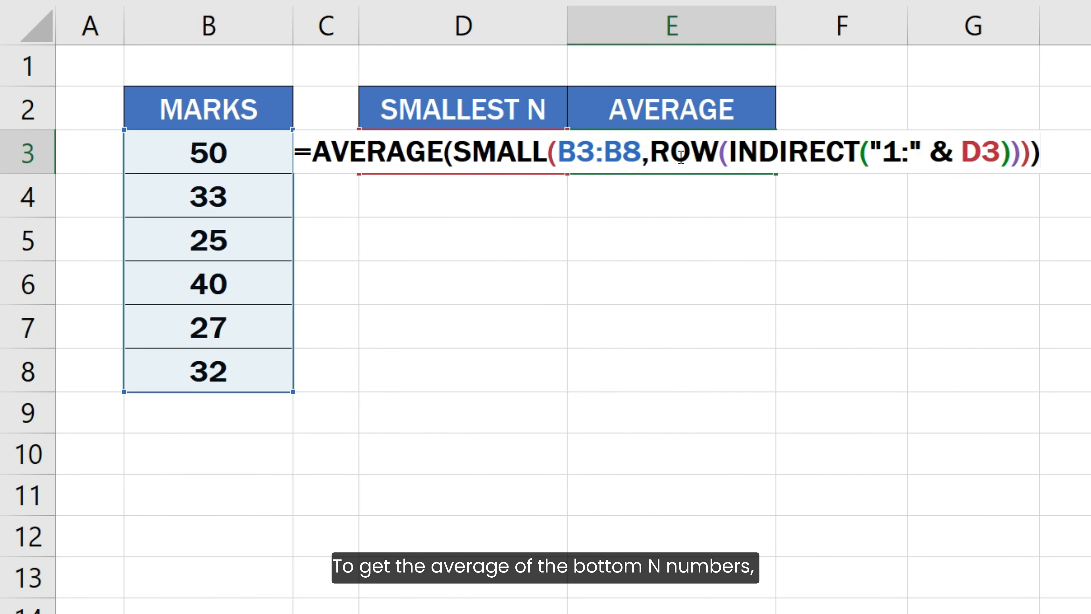
Evaluate the ROW(INDIRECT("1:" & D3)) argument inside cell E3's AVERAGE formula in place
drag(650, 152, 1021, 163)
key(F9)
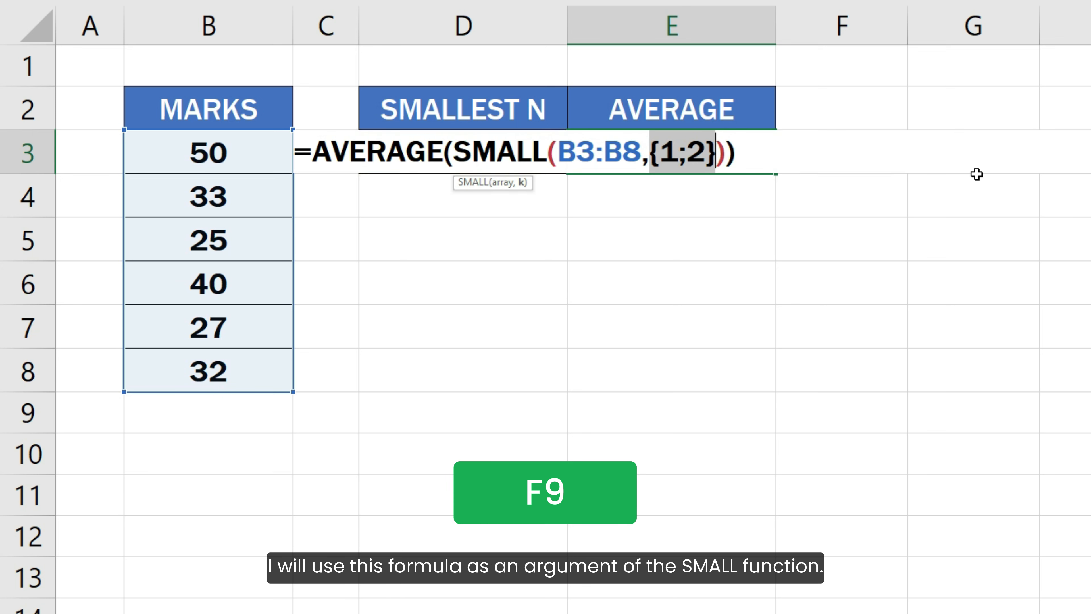
Restore the ROW(INDIRECT("1:" & D3)) argument in cell E3's formula, then evaluate the whole SMALL expression in place and undo that evaluation
key(ctrl+z)
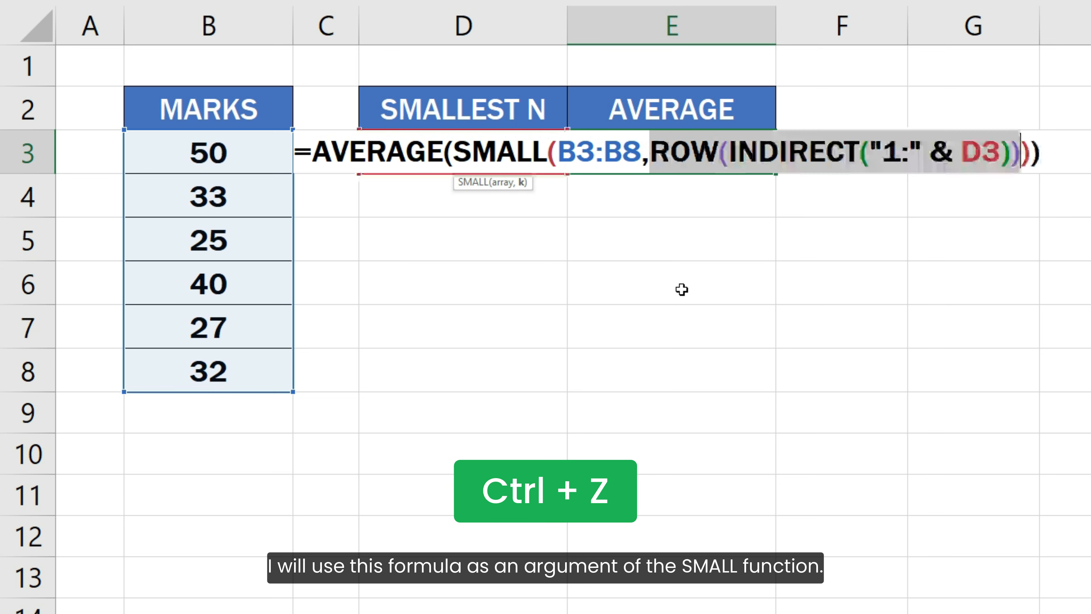
click(459, 152)
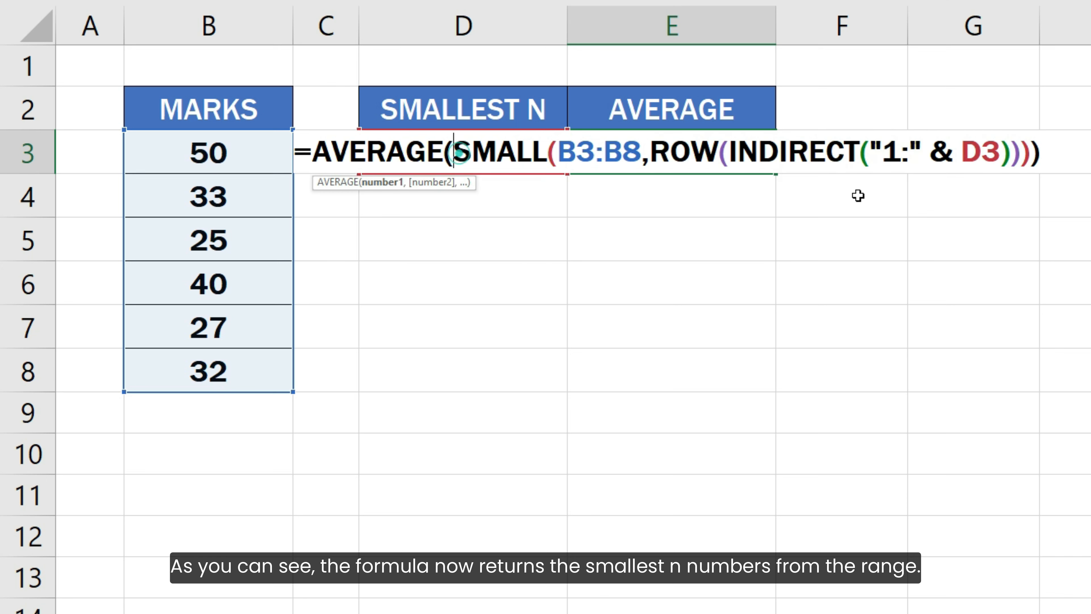
shift+click(1030, 155)
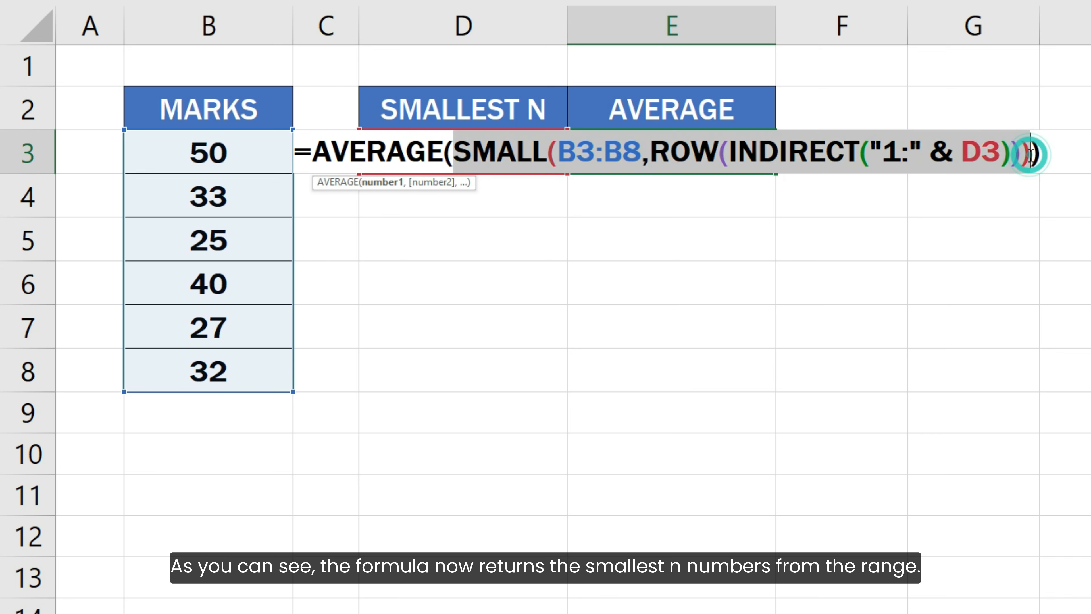
key(F9)
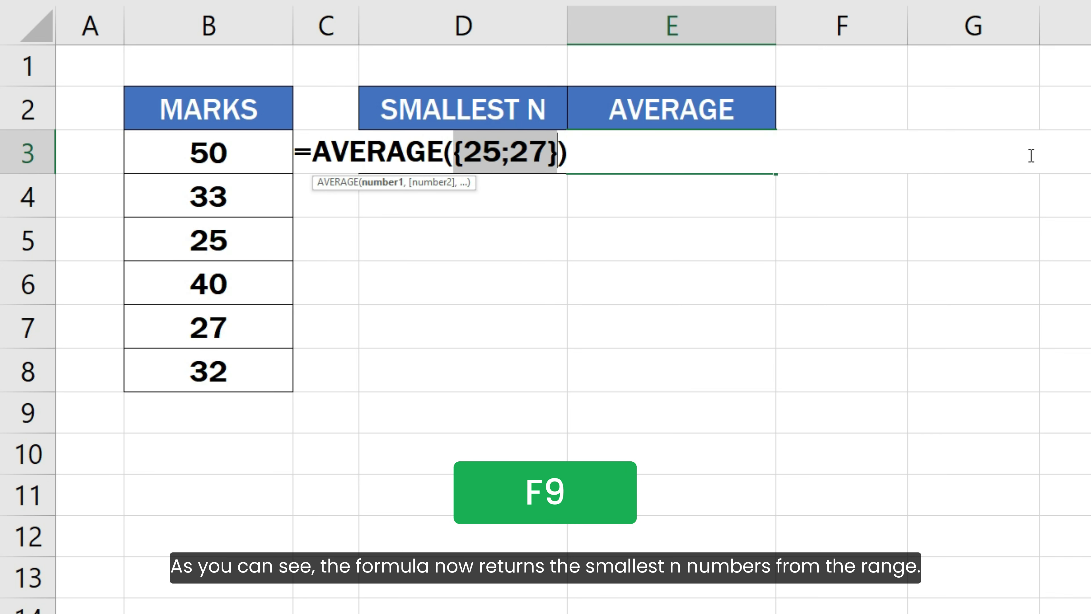
key(ctrl+z)
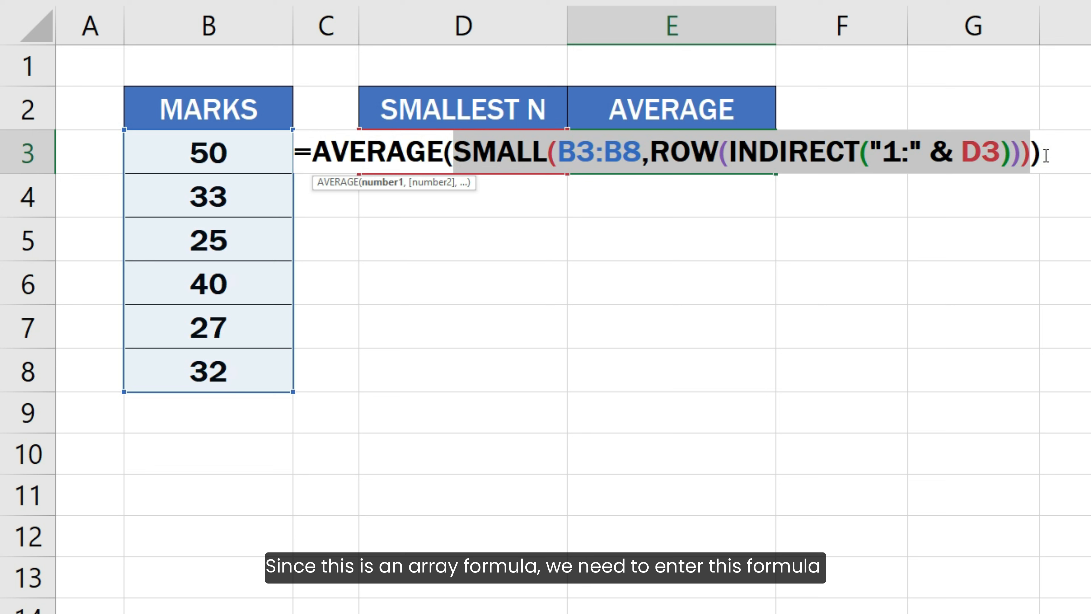
Commit =AVERAGE(SMALL(B3:B8,ROW(INDIRECT("1:" & D3)))) in cell E3 as an array formula and review its reference to D3
click(1045, 156)
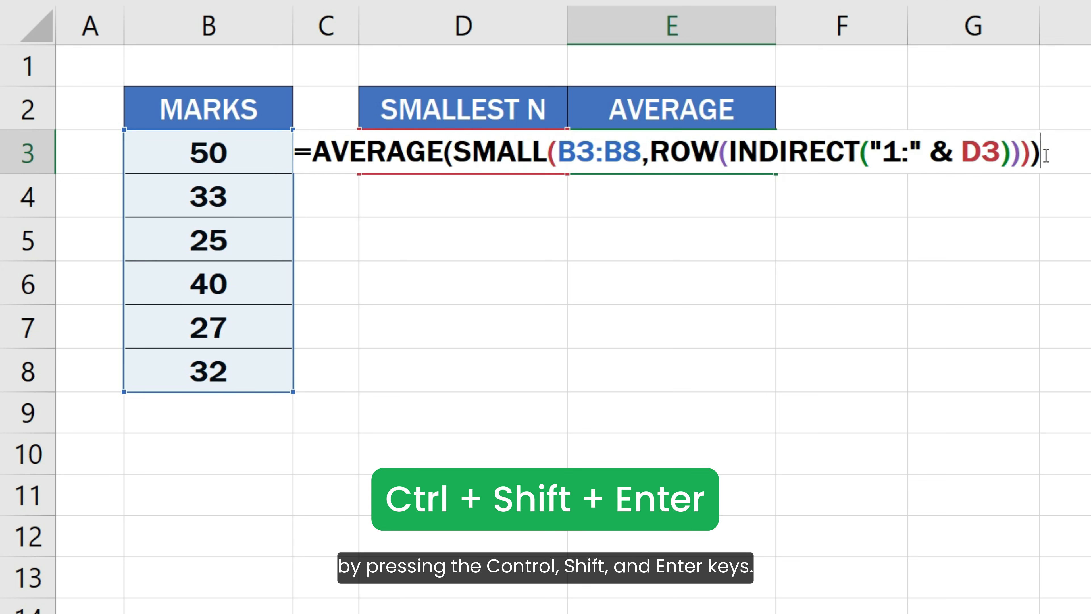
key(ctrl+shift+Return)
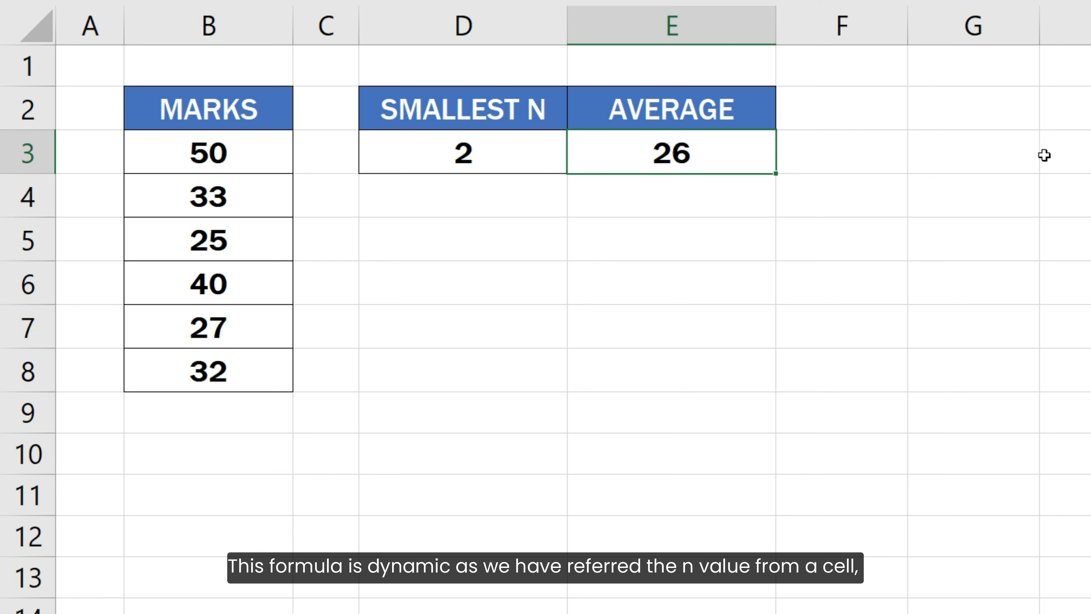
key(F2)
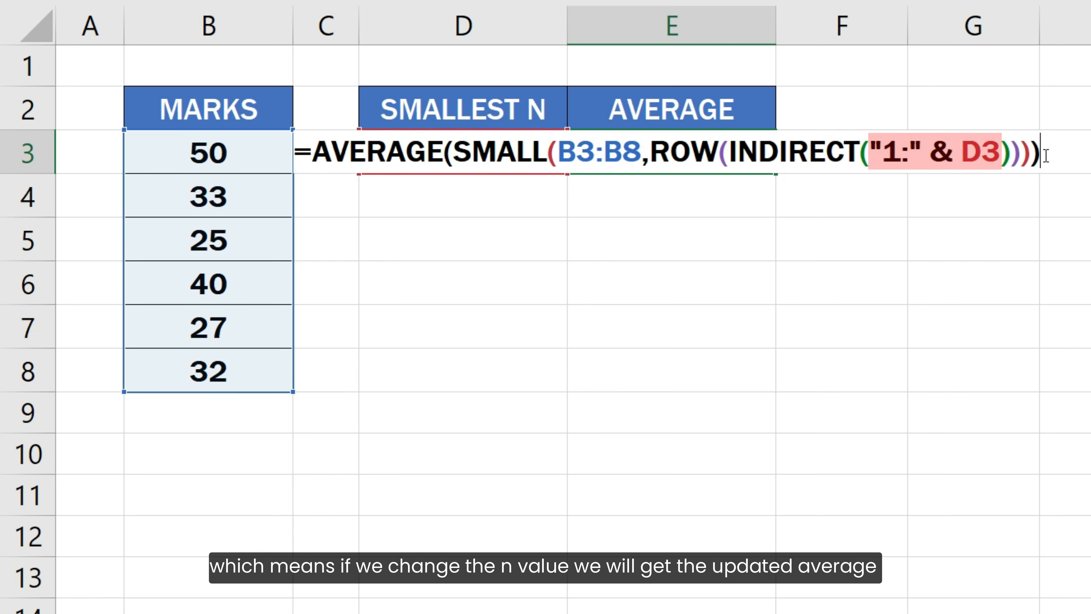
key(Escape)
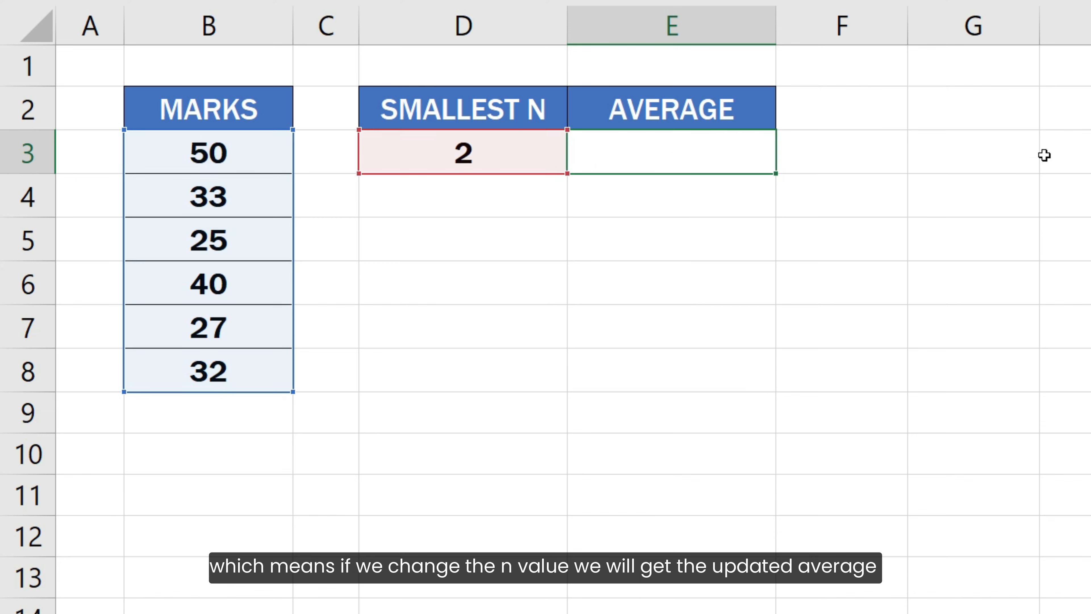
Set the SMALLEST N value in cell D3 to 3
key(Left)
key(F2)
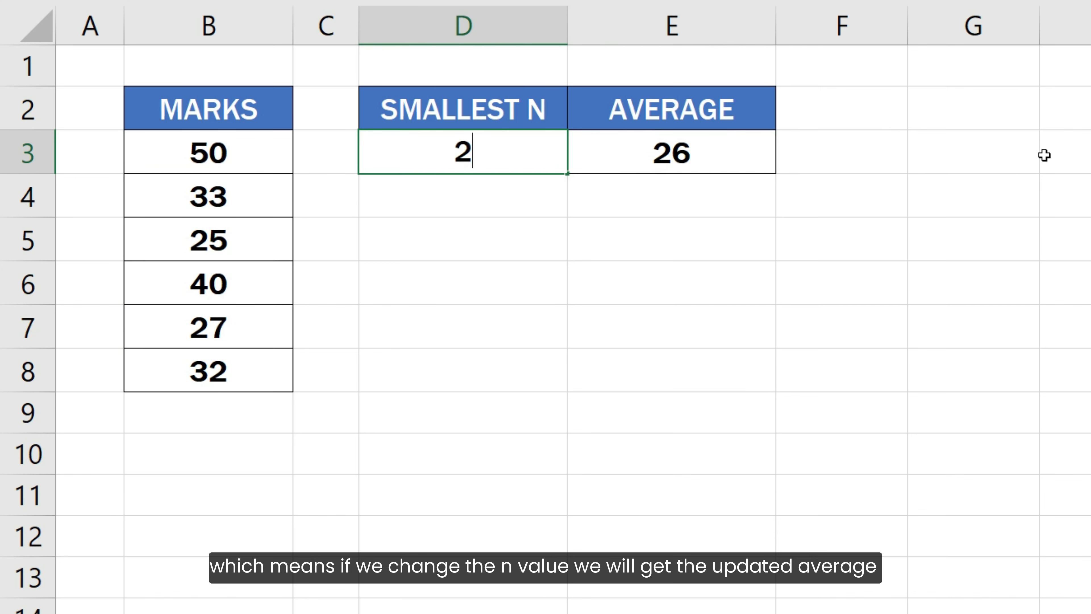
key(BackSpace)
text(3)
key(Return)
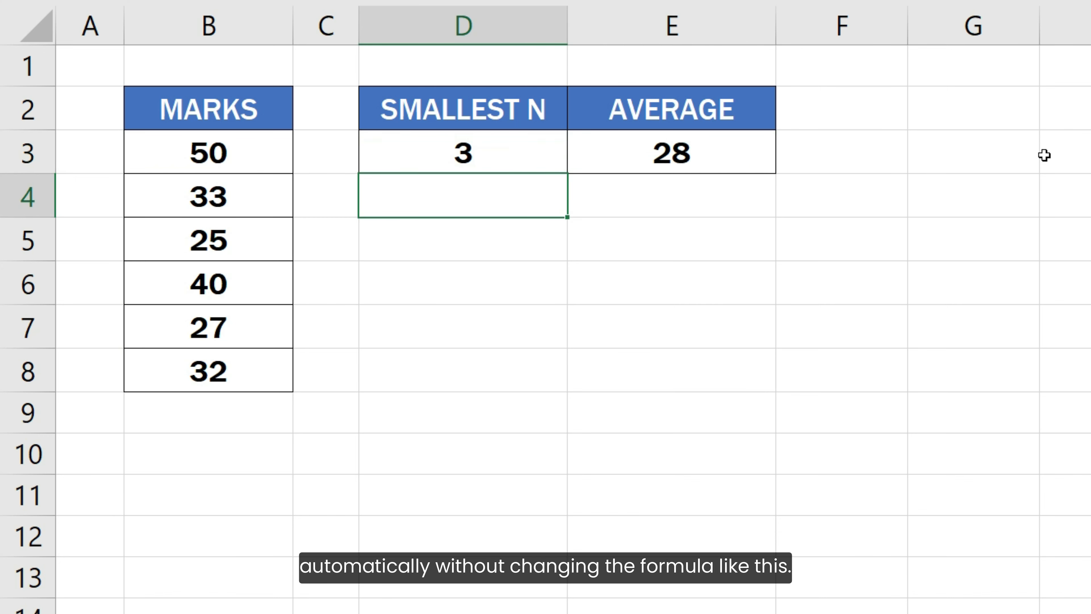